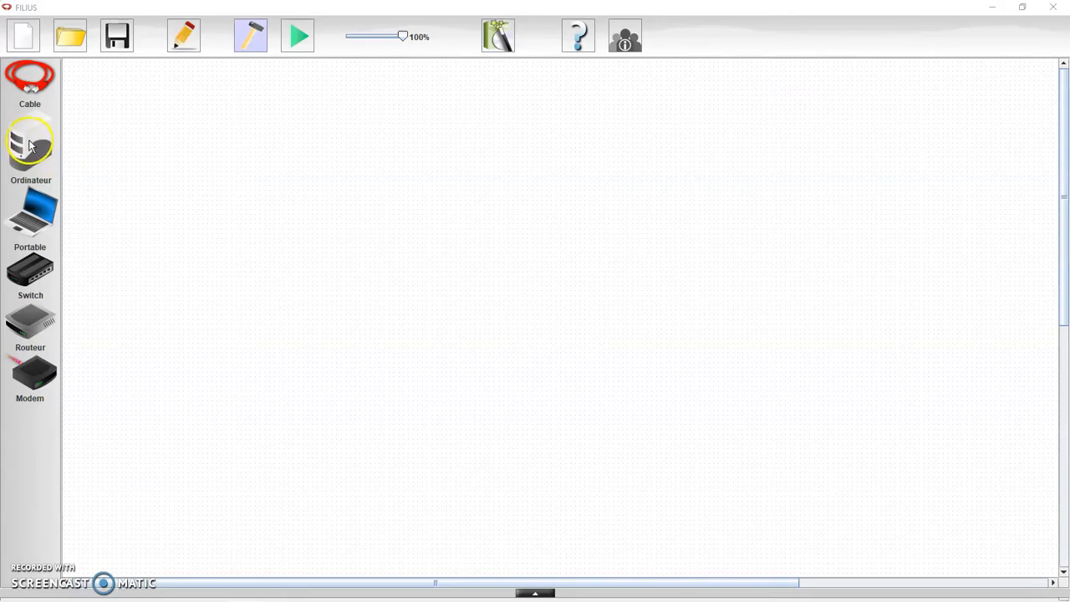
- Place a desktop computer (Ordinateur) in the upper part of the workspace and a laptop (Portable) below it
{"action": "left_click_drag", "start_coordinate": [29, 146], "coordinate": [154, 129]}
{"action": "left_click", "coordinate": [247, 228]}
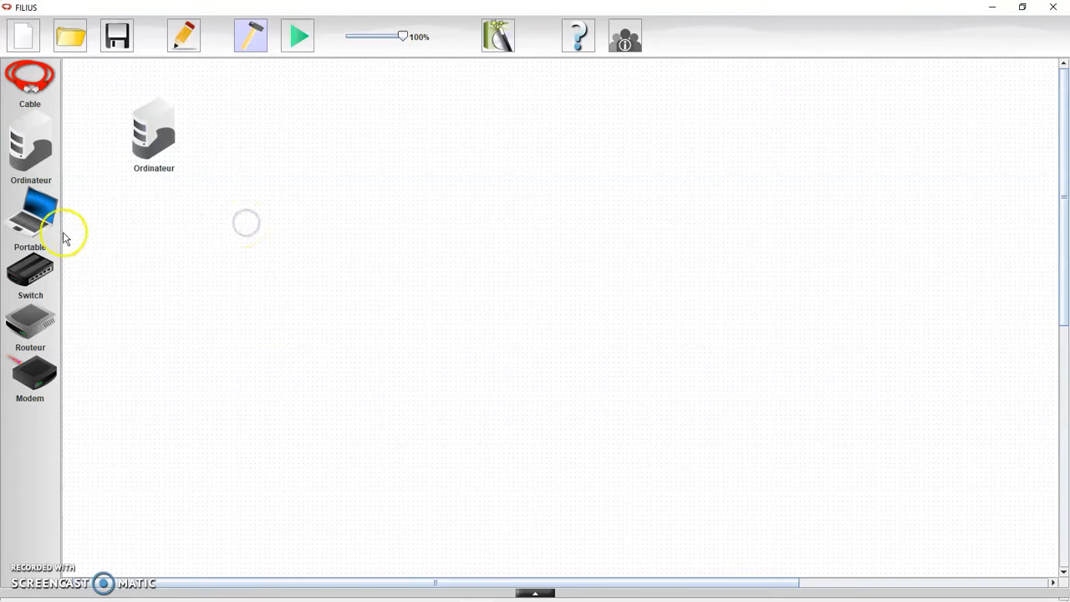
{"action": "left_click_drag", "start_coordinate": [32, 219], "coordinate": [147, 245]}
{"action": "left_click", "coordinate": [291, 210]}
{"action": "left_click", "coordinate": [288, 211]}
- Connect the desktop computer to the laptop with a network cable and put the cable tool away
{"action": "left_click", "coordinate": [37, 78]}
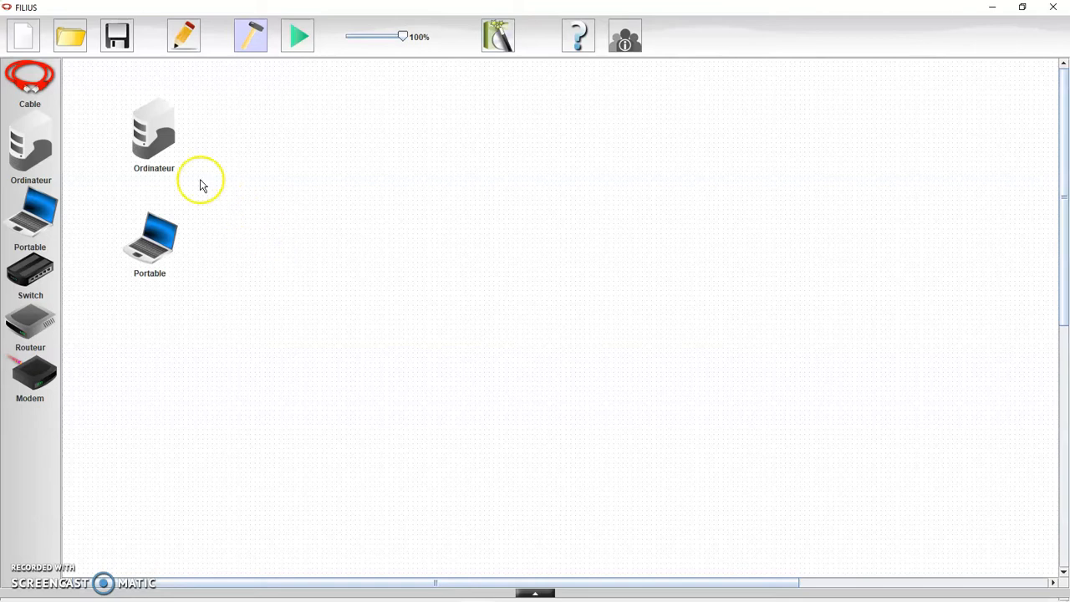
{"action": "left_click", "coordinate": [34, 79]}
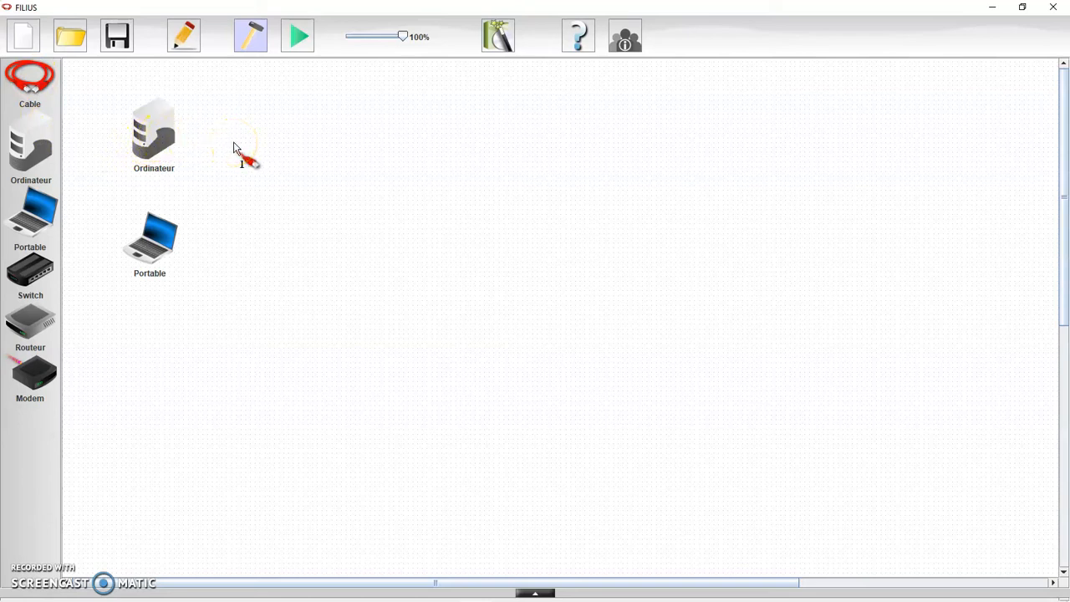
{"action": "left_click", "coordinate": [163, 130]}
{"action": "left_click", "coordinate": [160, 234]}
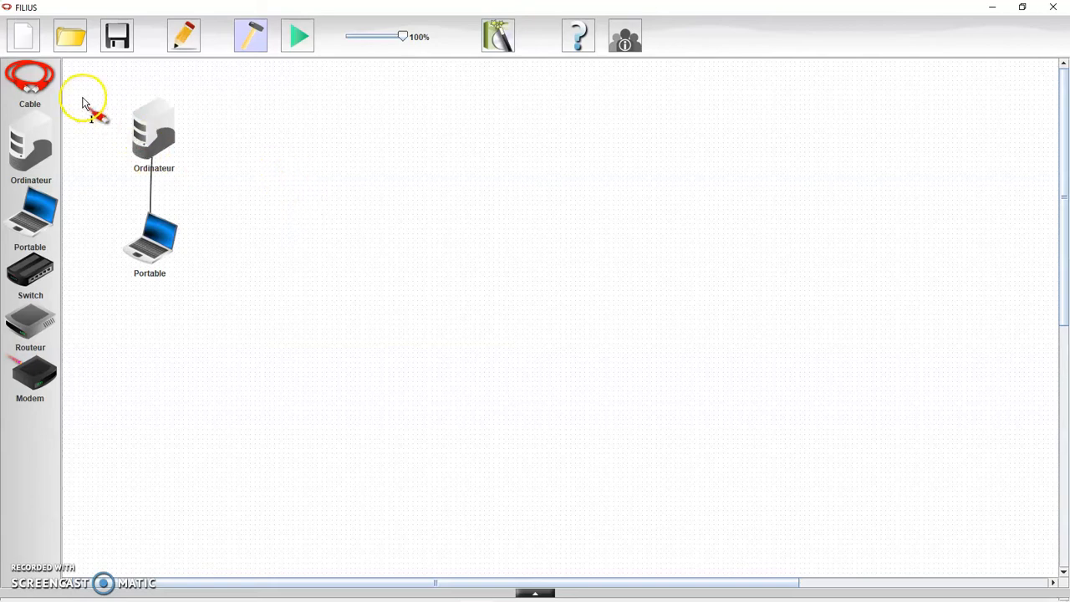
{"action": "right_click", "coordinate": [332, 134]}
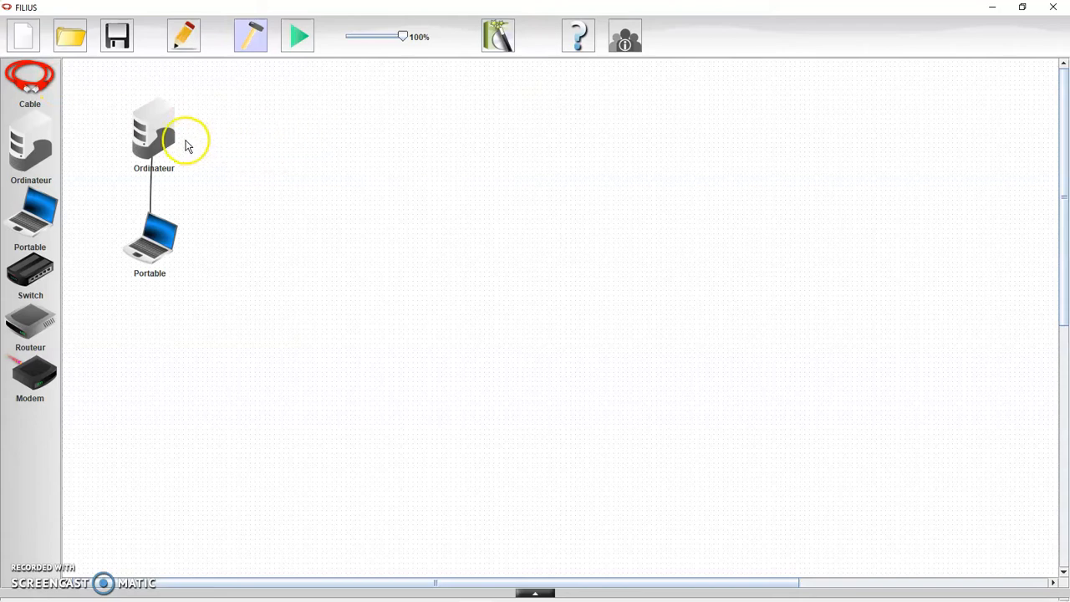
- Reposition the desktop computer up and to the right of the laptop, and shift the laptop slightly
{"action": "left_click_drag", "start_coordinate": [158, 125], "coordinate": [385, 108]}
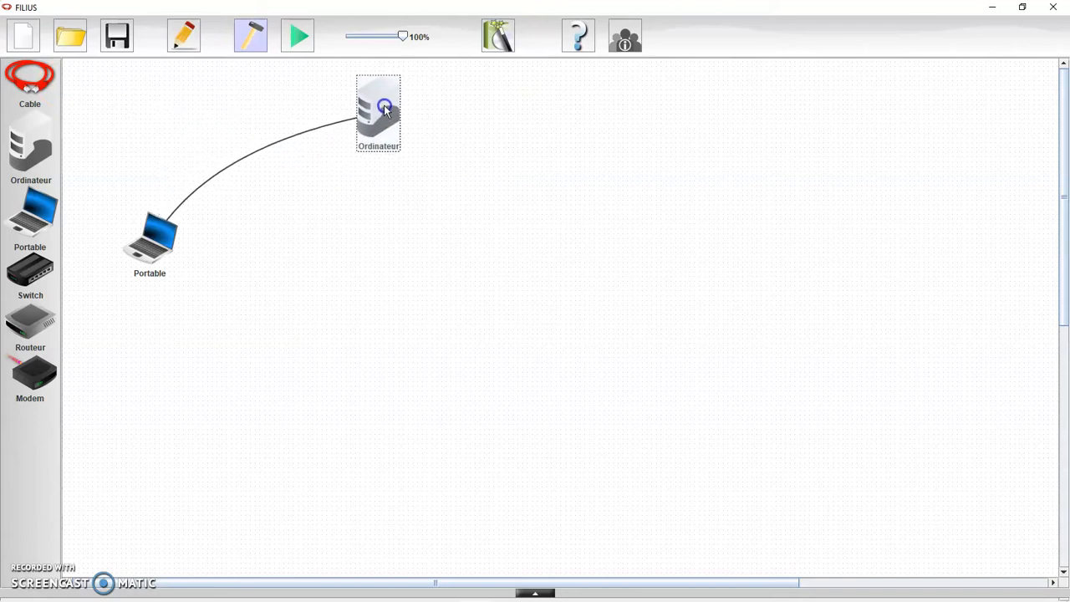
{"action": "mouse_move", "coordinate": [152, 239]}
{"action": "left_mouse_down"}
{"action": "mouse_move", "coordinate": [210, 318]}
{"action": "mouse_move", "coordinate": [139, 259]}
{"action": "mouse_move", "coordinate": [112, 167]}
{"action": "mouse_move", "coordinate": [150, 244]}
{"action": "left_mouse_up"}
{"action": "left_click_drag", "start_coordinate": [382, 134], "coordinate": [342, 107]}
{"action": "left_click", "coordinate": [351, 251]}
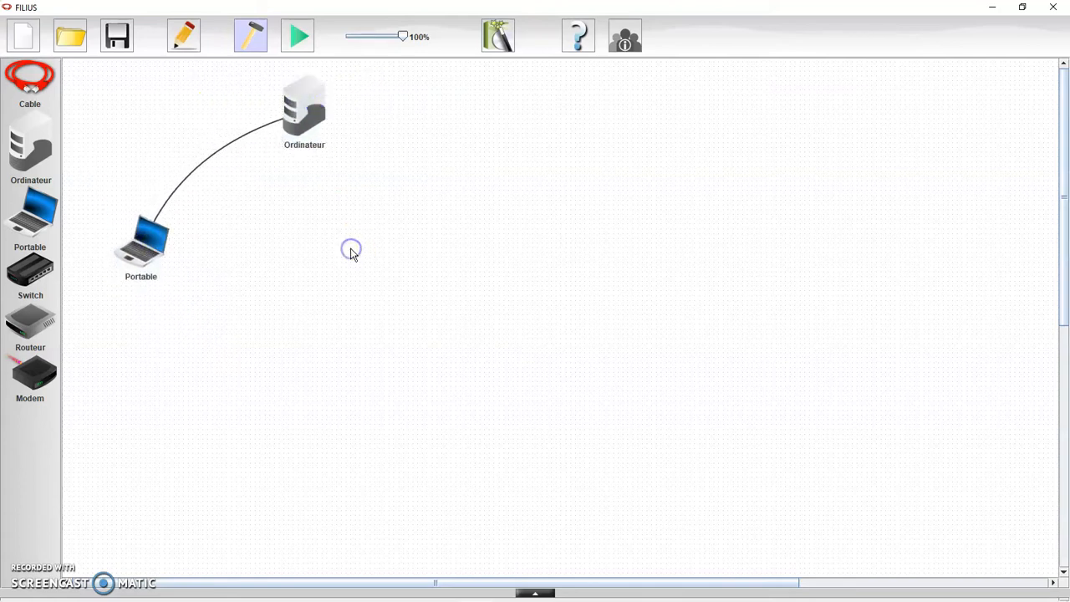
{"action": "left_click_drag", "start_coordinate": [155, 241], "coordinate": [169, 249]}
{"action": "left_click", "coordinate": [289, 251]}
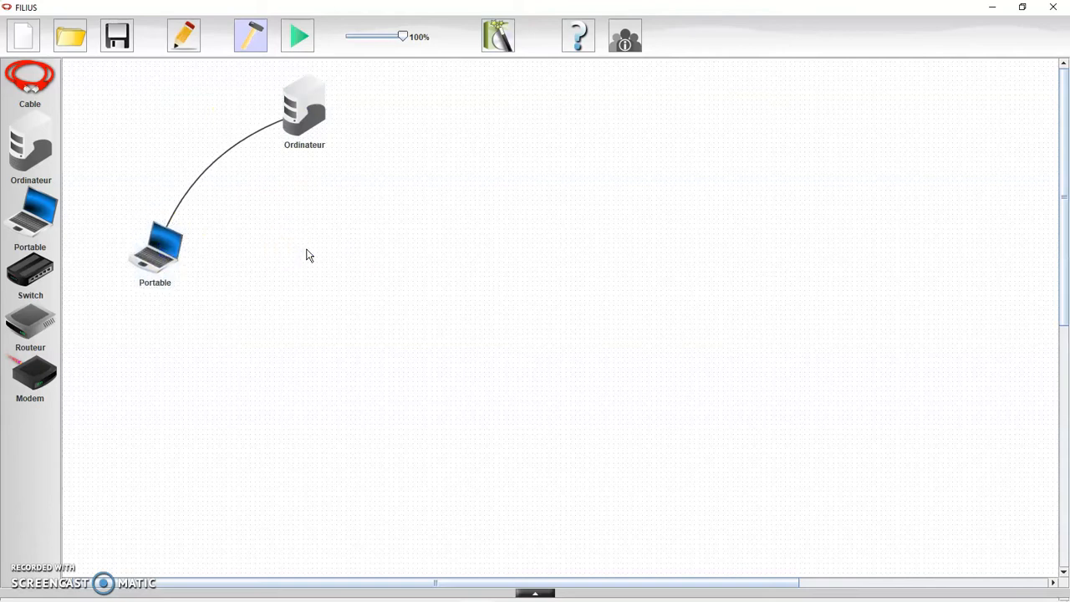
- Delete the cable linking the desktop computer and the laptop
{"action": "right_click", "coordinate": [309, 99]}
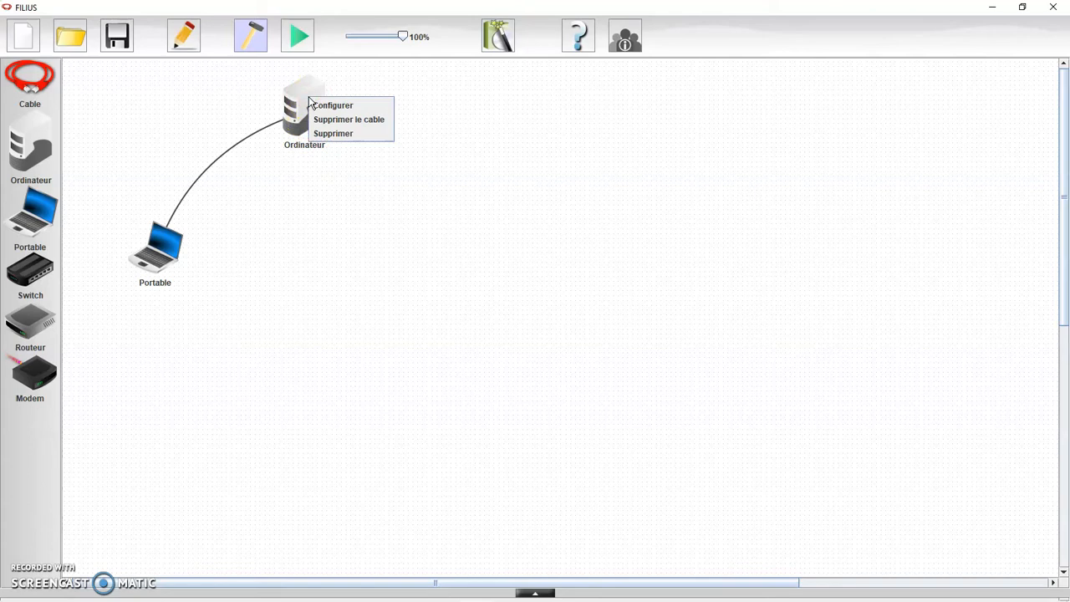
{"action": "left_click", "coordinate": [348, 134]}
{"action": "left_click", "coordinate": [347, 198]}
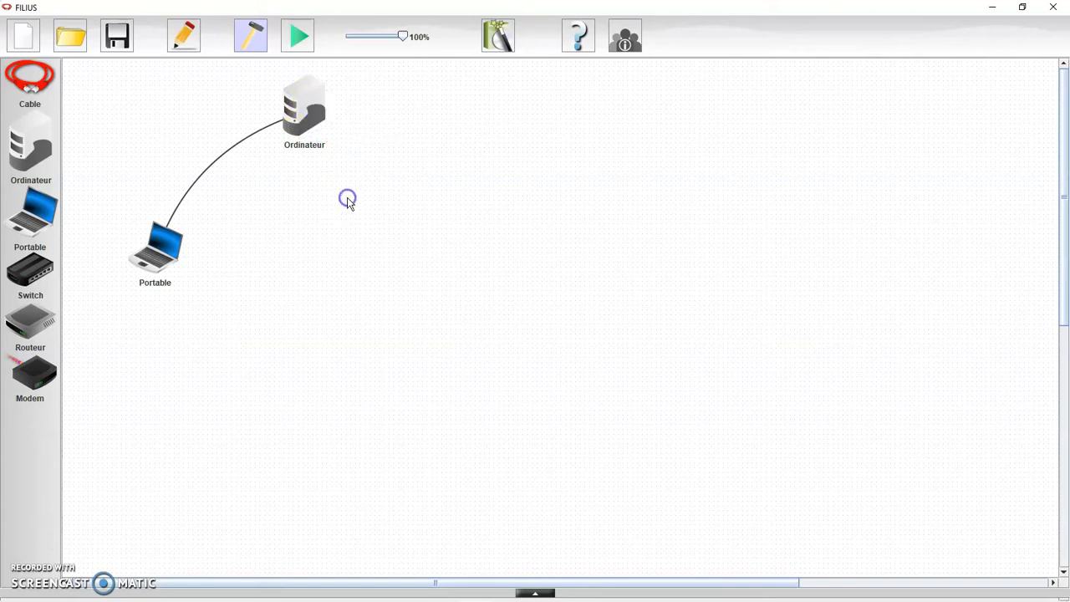
{"action": "right_click", "coordinate": [210, 171]}
{"action": "left_click", "coordinate": [240, 181]}
{"action": "left_click", "coordinate": [122, 141]}
- Reconnect the laptop to the desktop computer with a new cable and leave the cable tool
{"action": "left_click", "coordinate": [29, 78]}
{"action": "left_click", "coordinate": [96, 159]}
{"action": "left_click", "coordinate": [166, 235]}
{"action": "left_click", "coordinate": [288, 109]}
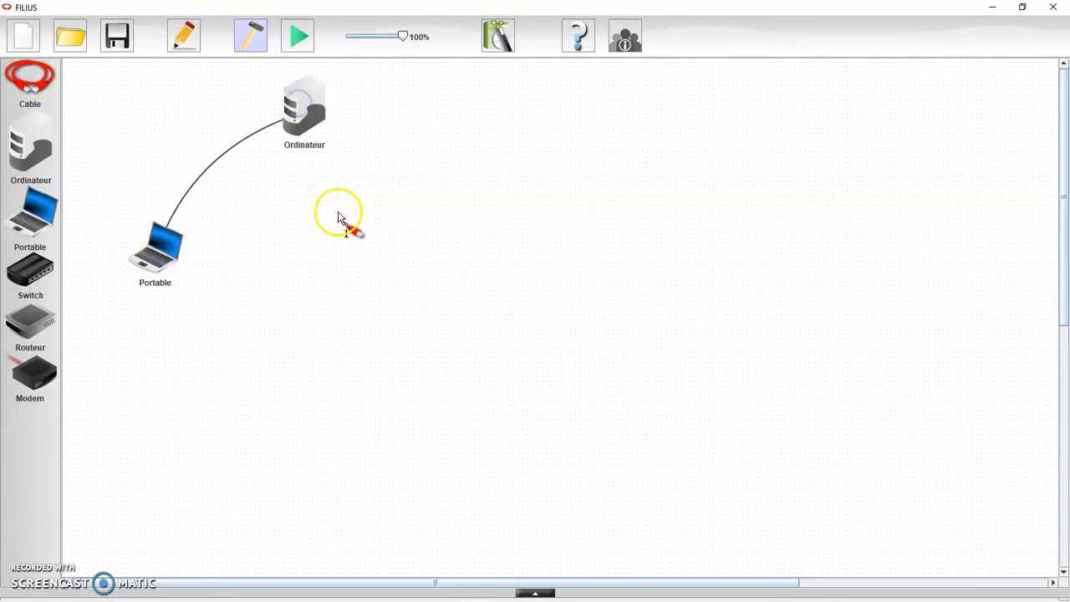
{"action": "right_click", "coordinate": [352, 207]}
{"action": "left_click", "coordinate": [336, 166]}
- Delete the desktop computer from the workspace, keeping only the laptop
{"action": "right_click", "coordinate": [301, 110]}
{"action": "left_click", "coordinate": [329, 146]}
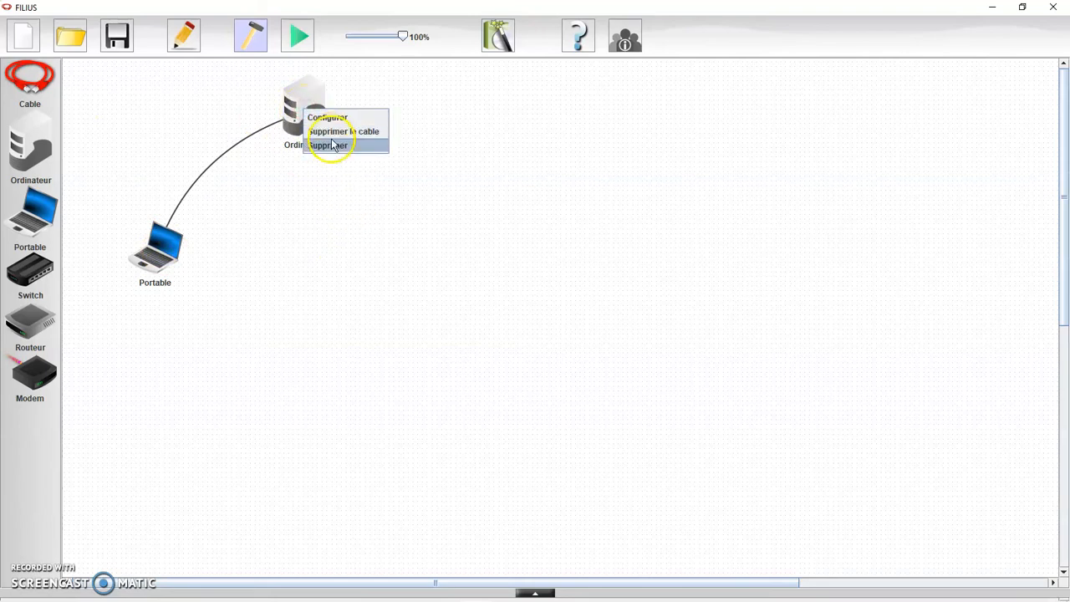
{"action": "left_click", "coordinate": [290, 229]}
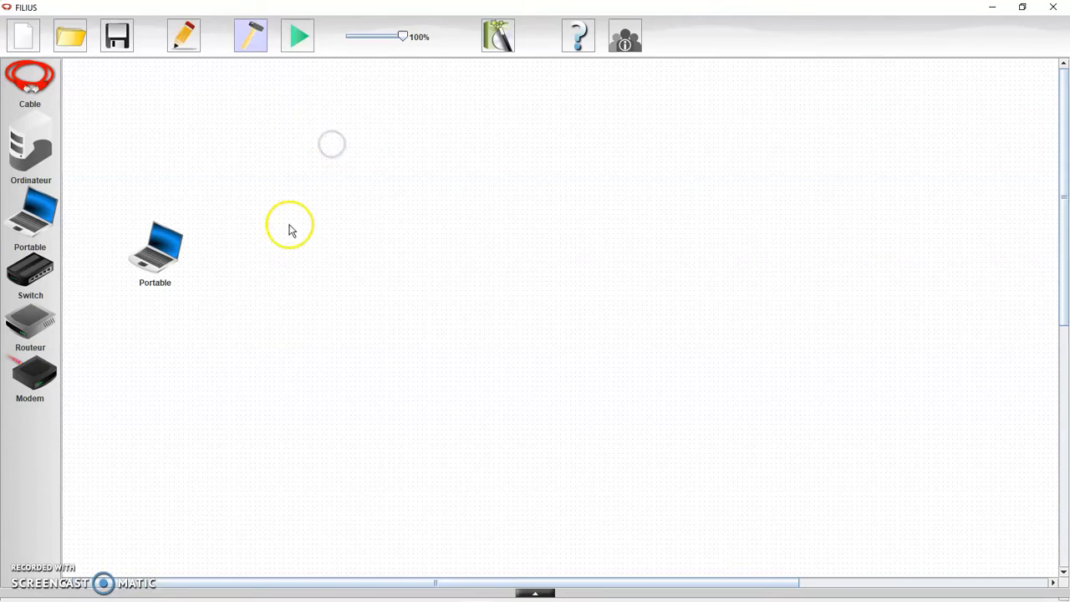
- Examine the laptop's configuration, including its name, addresses, mask and DHCP options, and close it again
{"action": "right_click", "coordinate": [161, 260]}
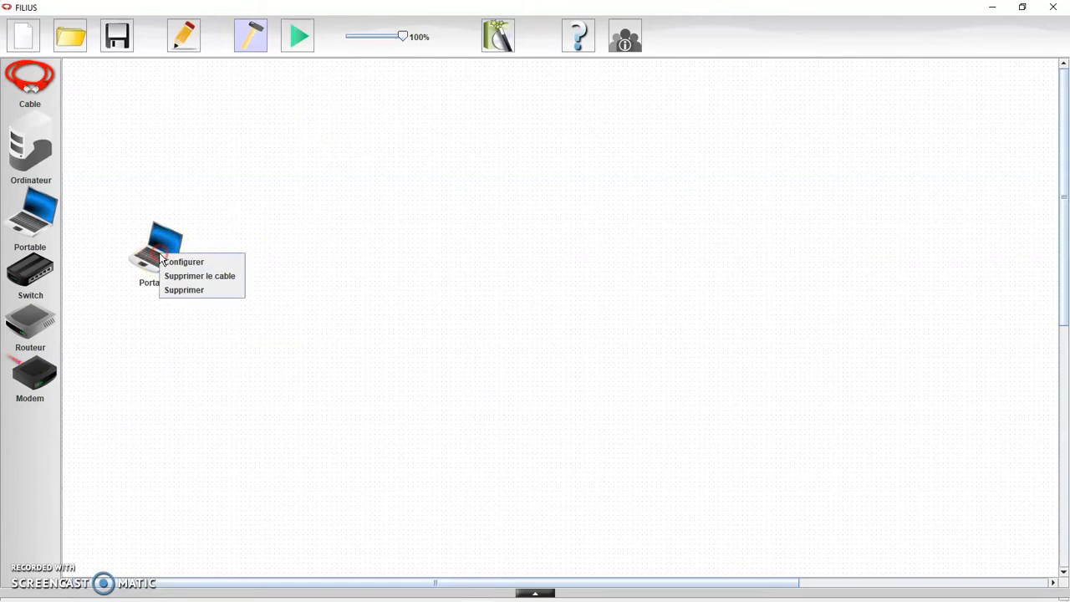
{"action": "left_click", "coordinate": [190, 261]}
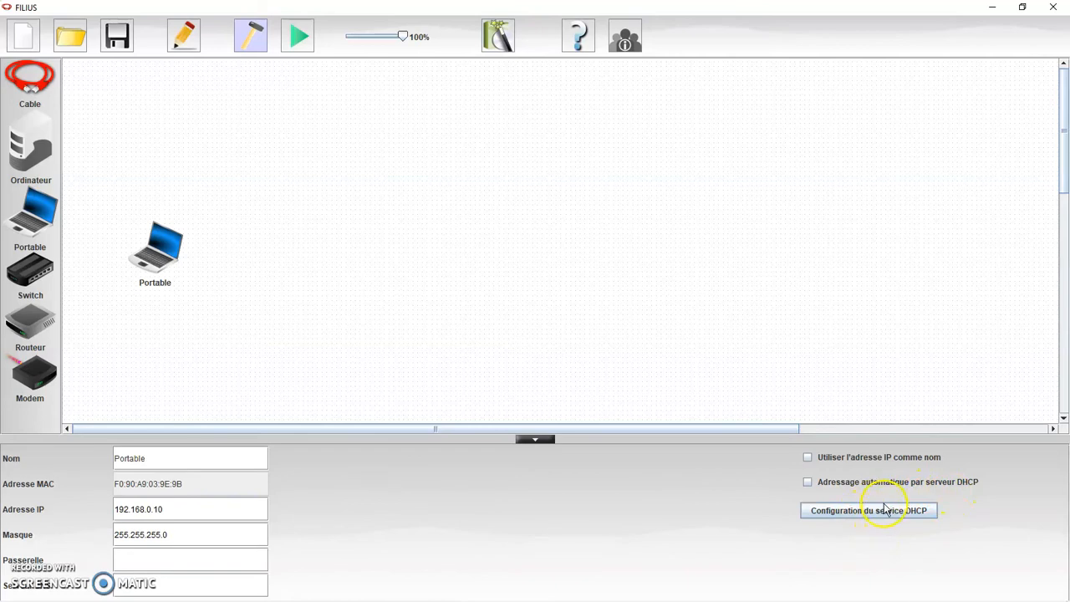
{"action": "left_click", "coordinate": [314, 301]}
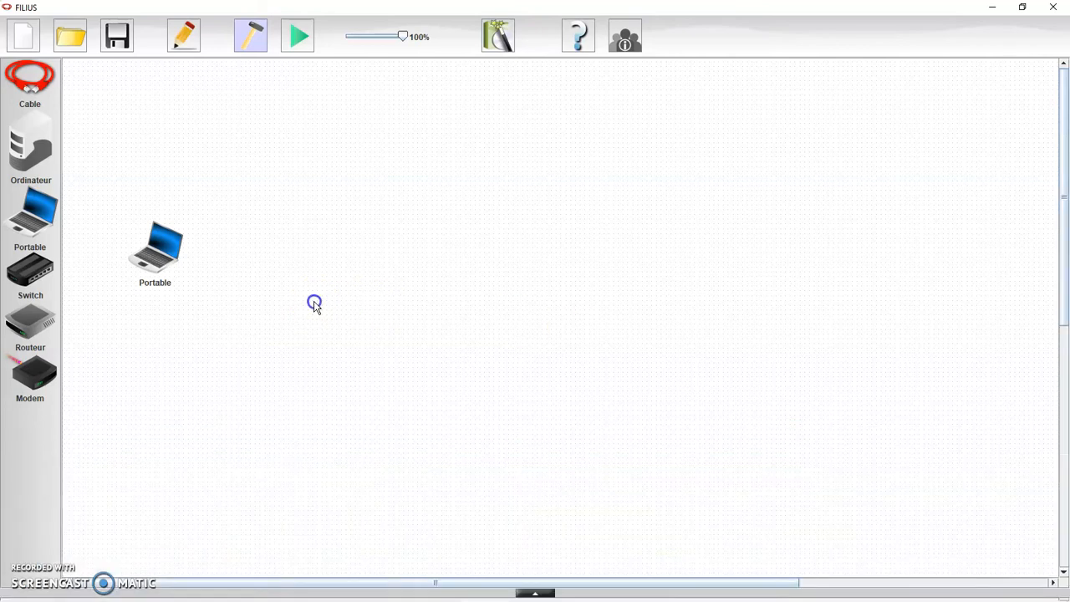
{"action": "right_click", "coordinate": [156, 259]}
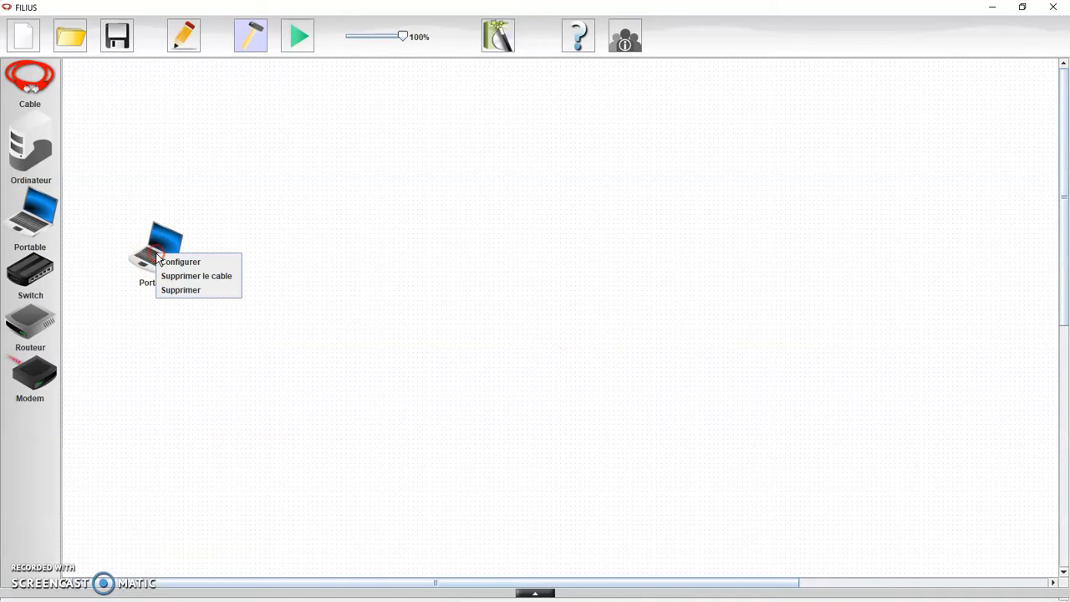
{"action": "left_click", "coordinate": [193, 262]}
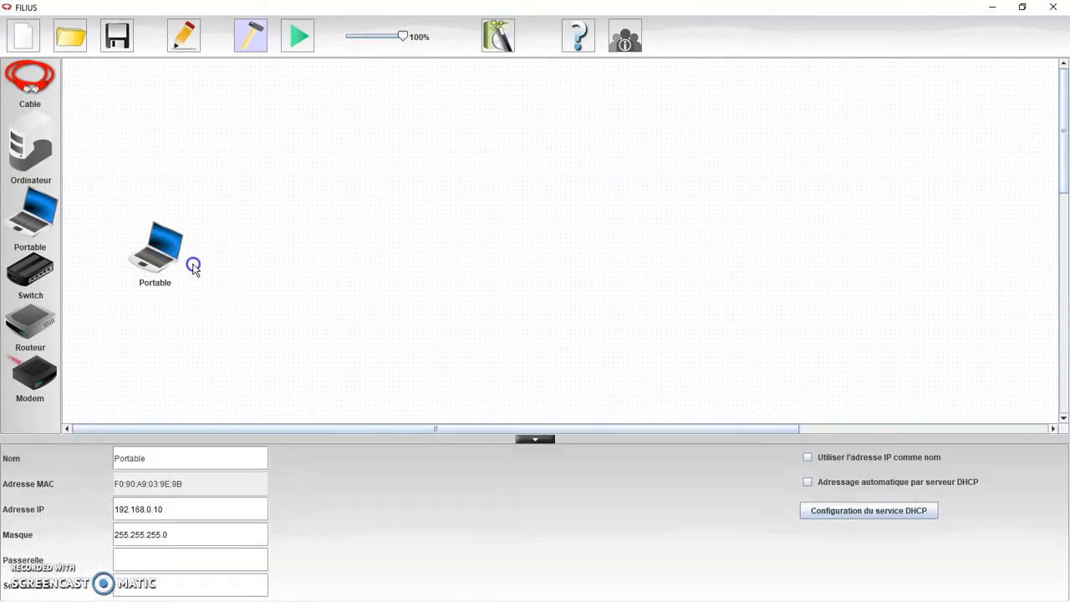
{"action": "left_click", "coordinate": [373, 257]}
{"action": "left_click", "coordinate": [501, 196]}
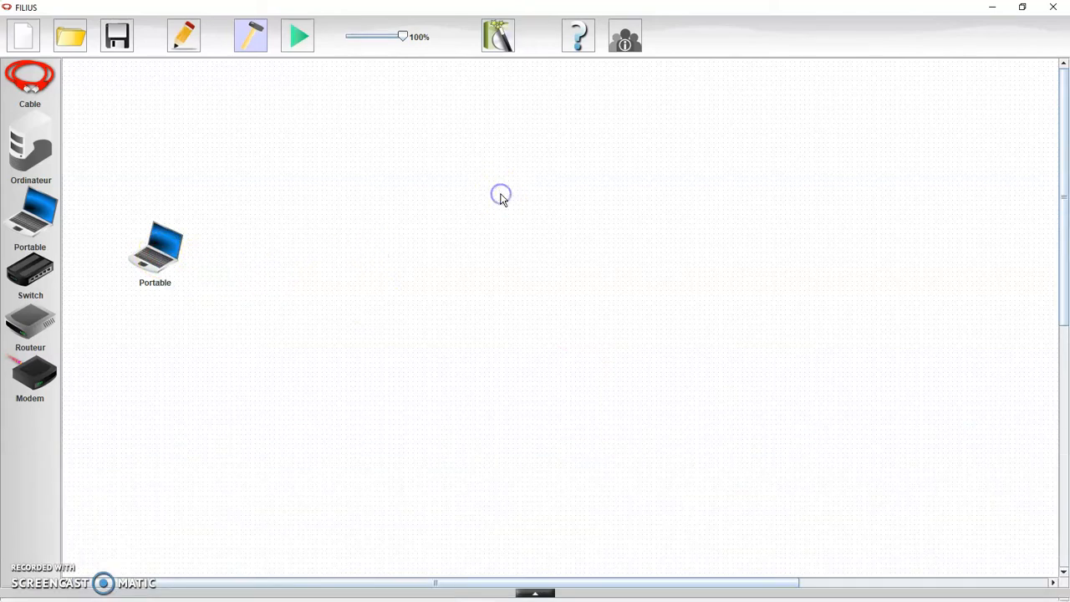
{"action": "left_click", "coordinate": [157, 246]}
{"action": "left_click", "coordinate": [318, 327]}
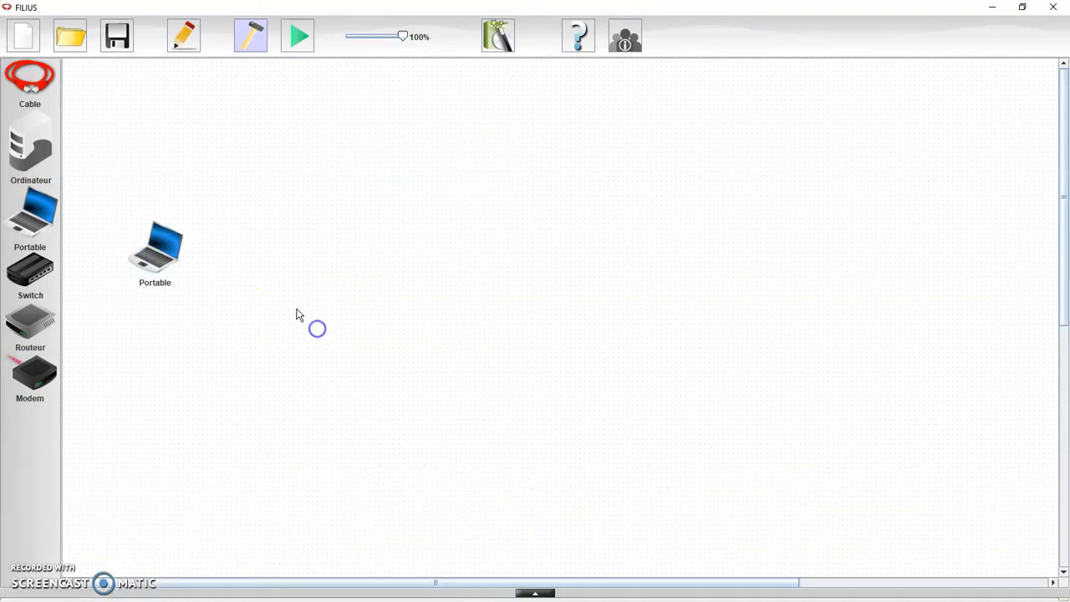
- Place a new desktop computer above the laptop and check its configuration
{"action": "left_click_drag", "start_coordinate": [31, 147], "coordinate": [170, 137]}
{"action": "left_click", "coordinate": [318, 302]}
{"action": "left_click", "coordinate": [163, 139]}
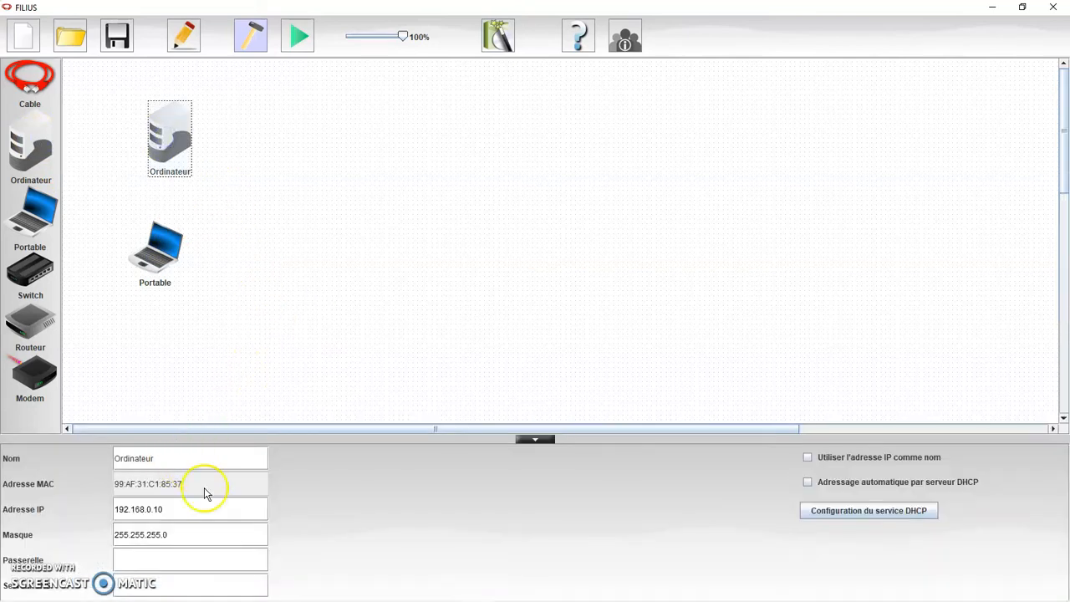
{"action": "left_click", "coordinate": [301, 243]}
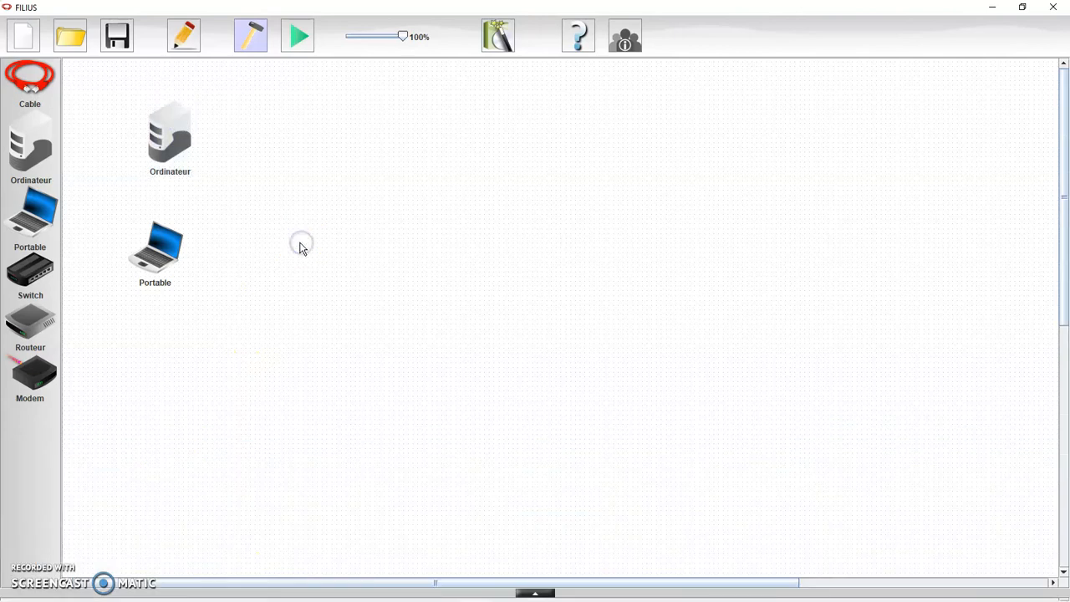
- Review the configuration settings of the desktop computer and the laptop, closing them after each look
{"action": "right_click", "coordinate": [175, 140]}
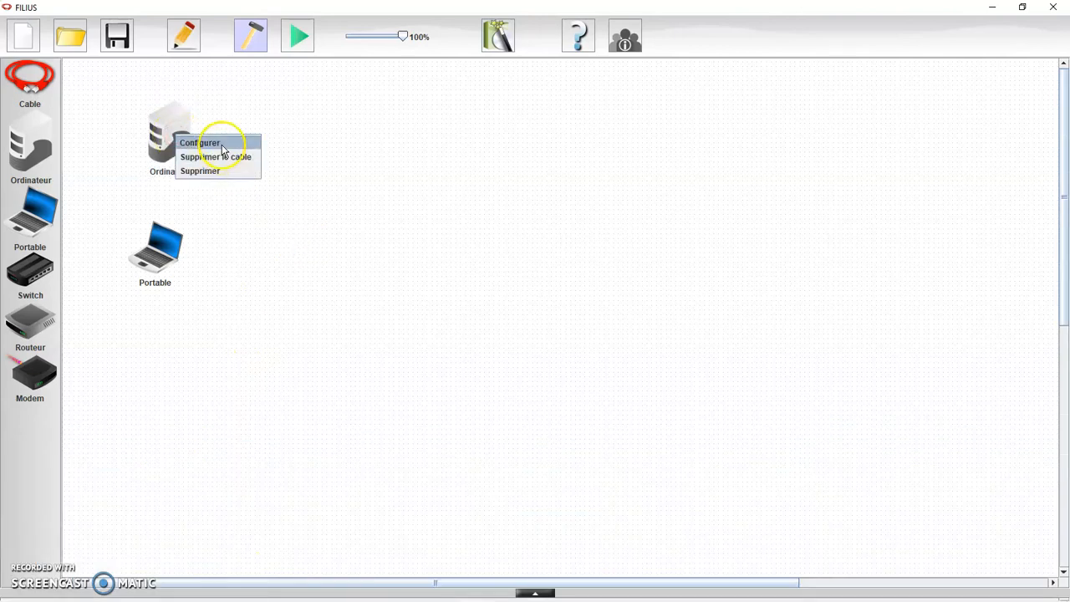
{"action": "left_click", "coordinate": [221, 144]}
{"action": "left_click", "coordinate": [318, 263]}
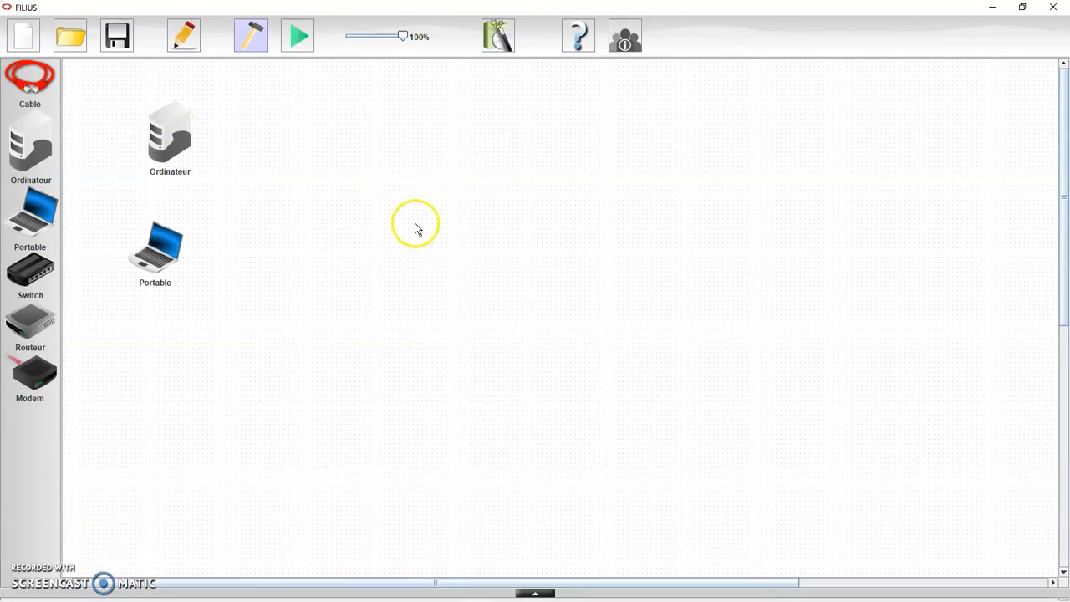
{"action": "right_click", "coordinate": [165, 249]}
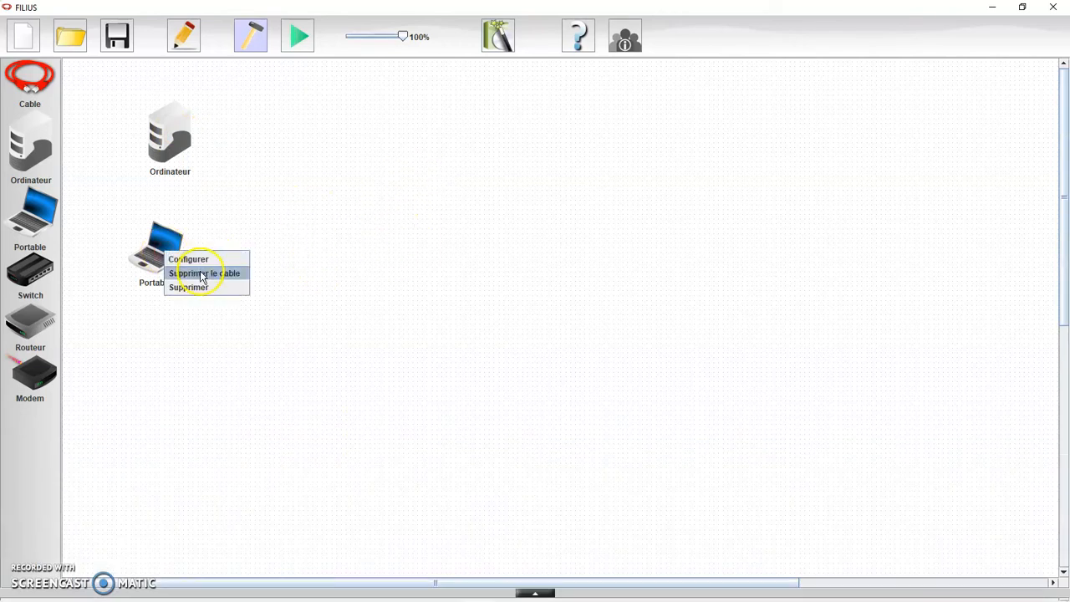
{"action": "left_click", "coordinate": [194, 259]}
{"action": "left_click", "coordinate": [379, 255]}
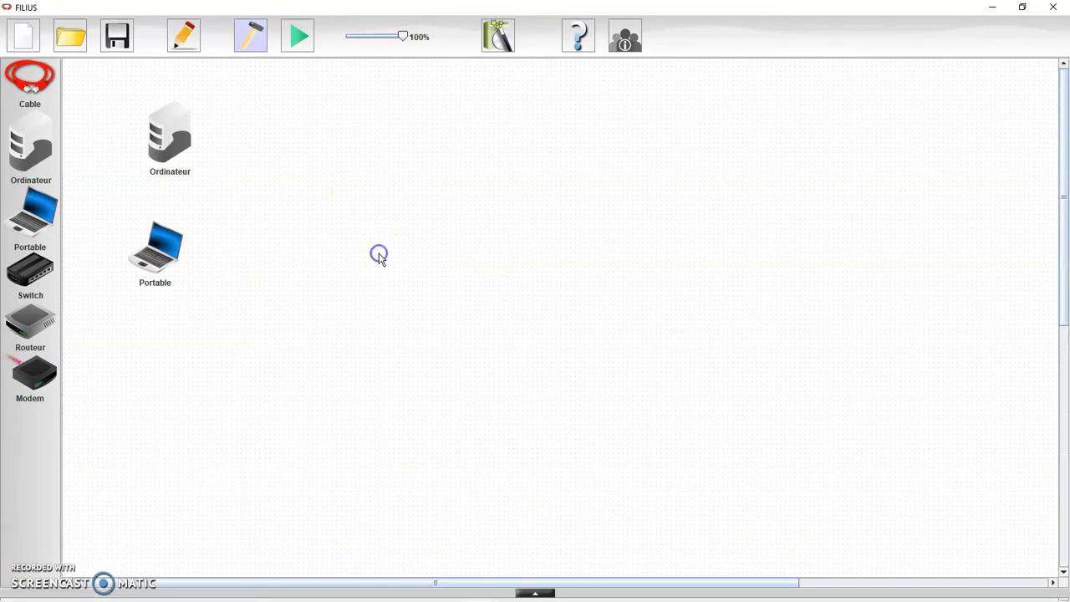
{"action": "double_click", "coordinate": [170, 134]}
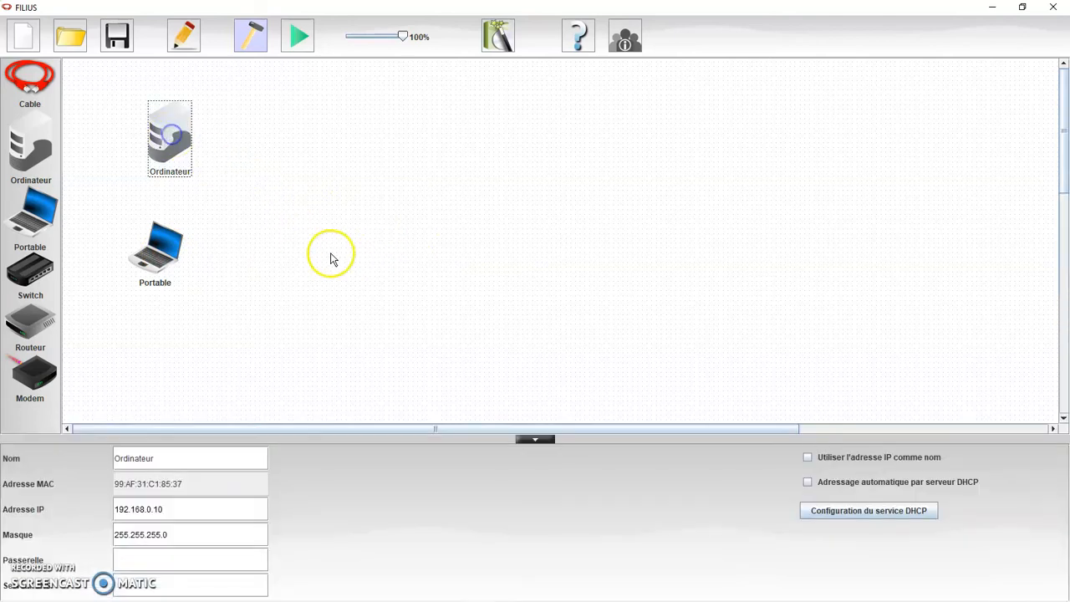
{"action": "left_click", "coordinate": [331, 255]}
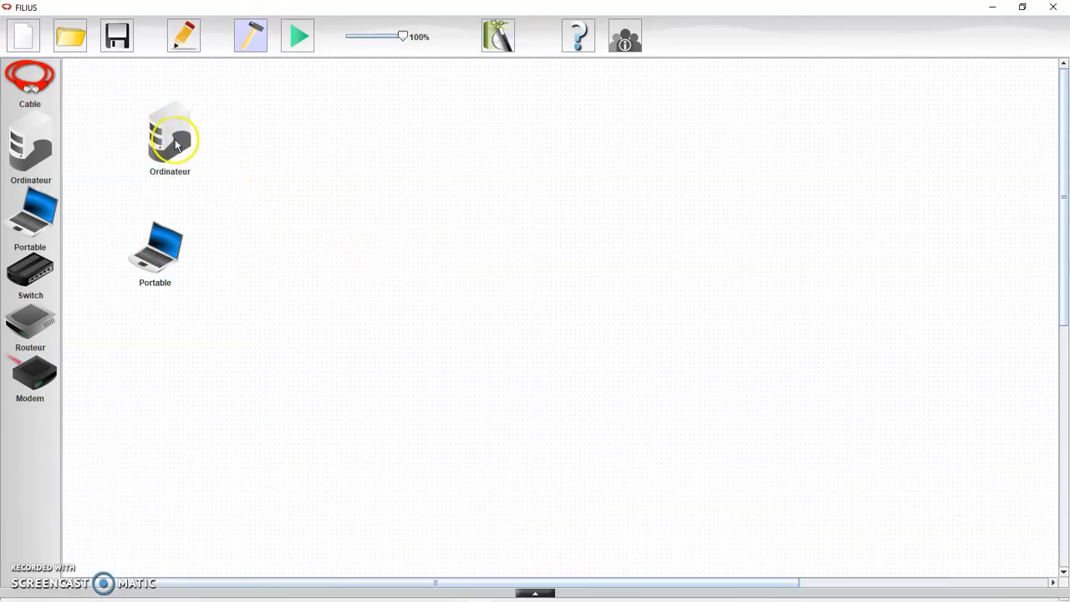
- Replace the desktop computer with a second laptop placed above the existing one
{"action": "right_click", "coordinate": [171, 133]}
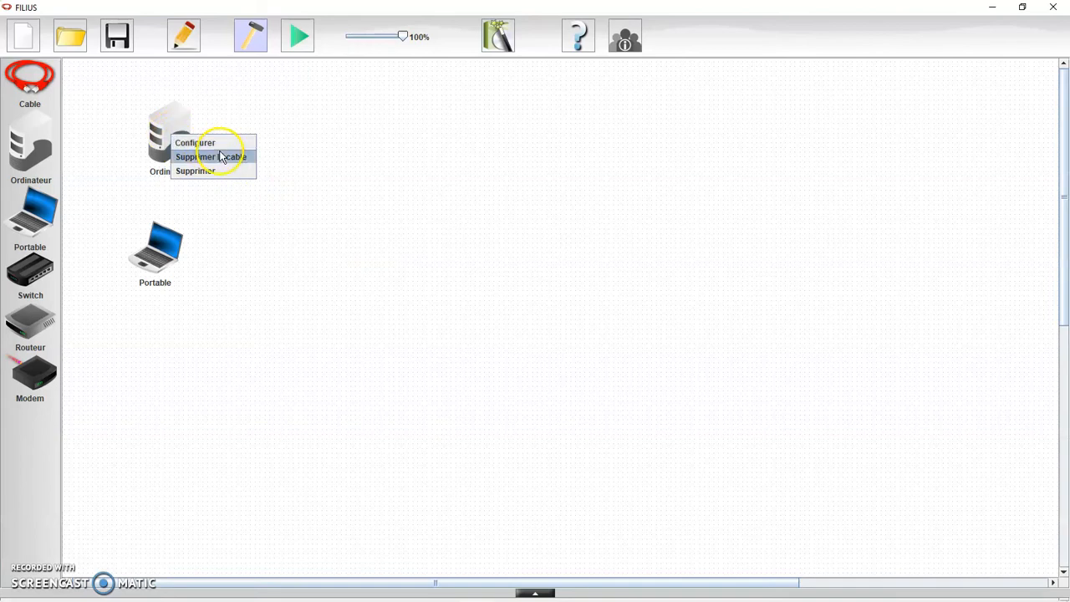
{"action": "left_click", "coordinate": [196, 170]}
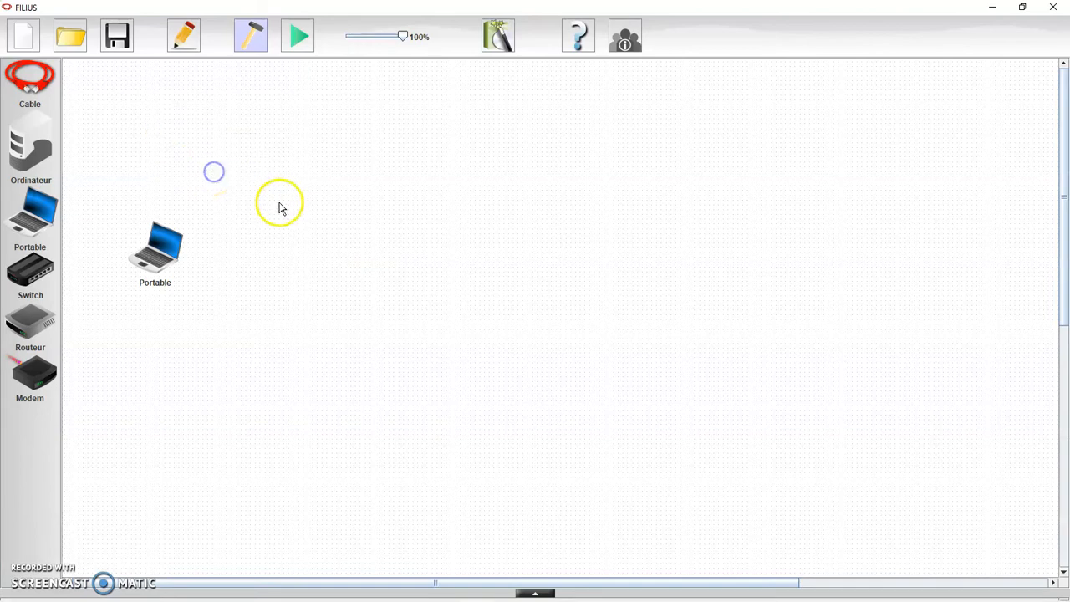
{"action": "left_click_drag", "start_coordinate": [32, 210], "coordinate": [166, 121]}
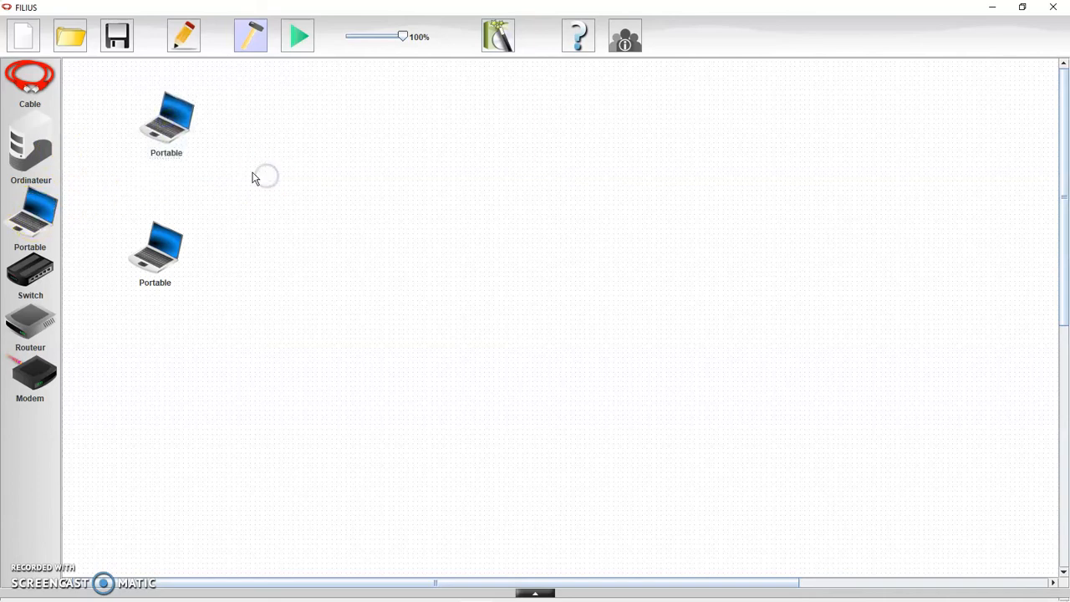
- Connect the two laptops with a network cable and put the cable tool away
{"action": "left_click_drag", "start_coordinate": [29, 76], "coordinate": [166, 123]}
{"action": "left_click", "coordinate": [166, 124]}
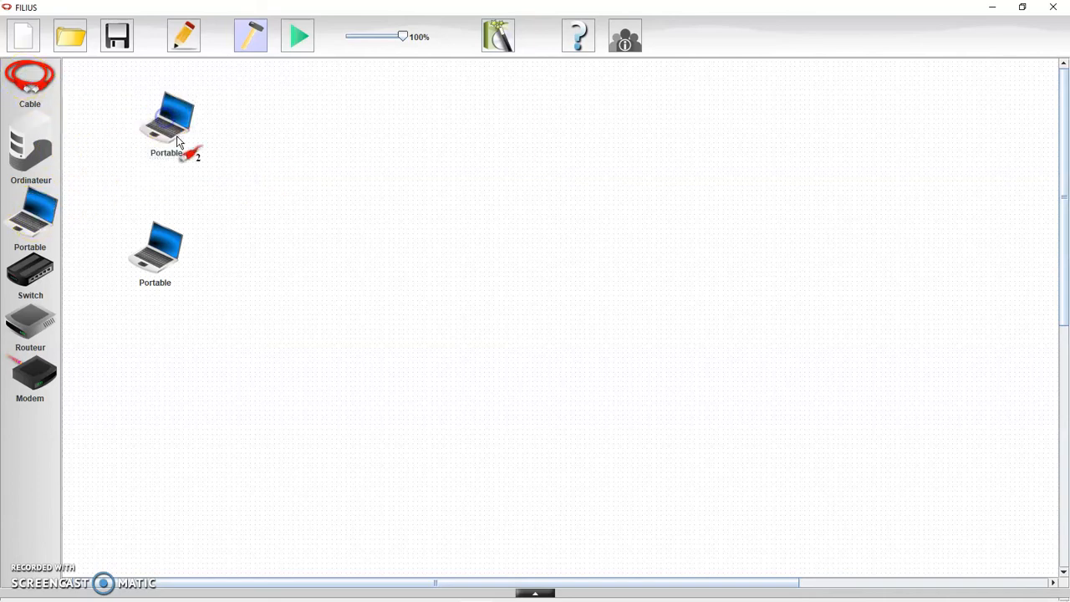
{"action": "left_click", "coordinate": [167, 243]}
{"action": "right_click", "coordinate": [298, 185]}
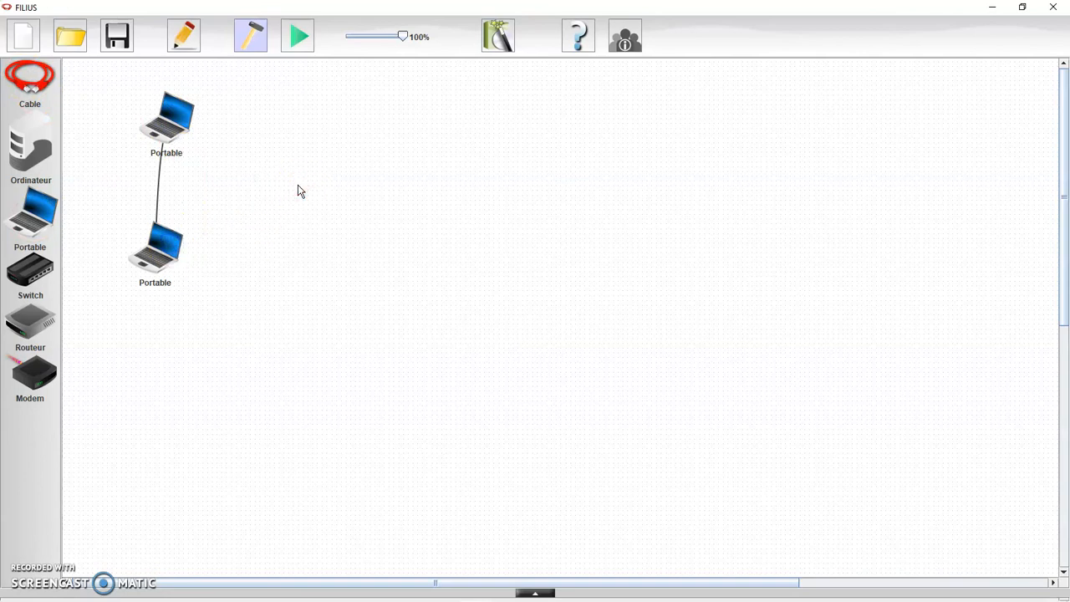